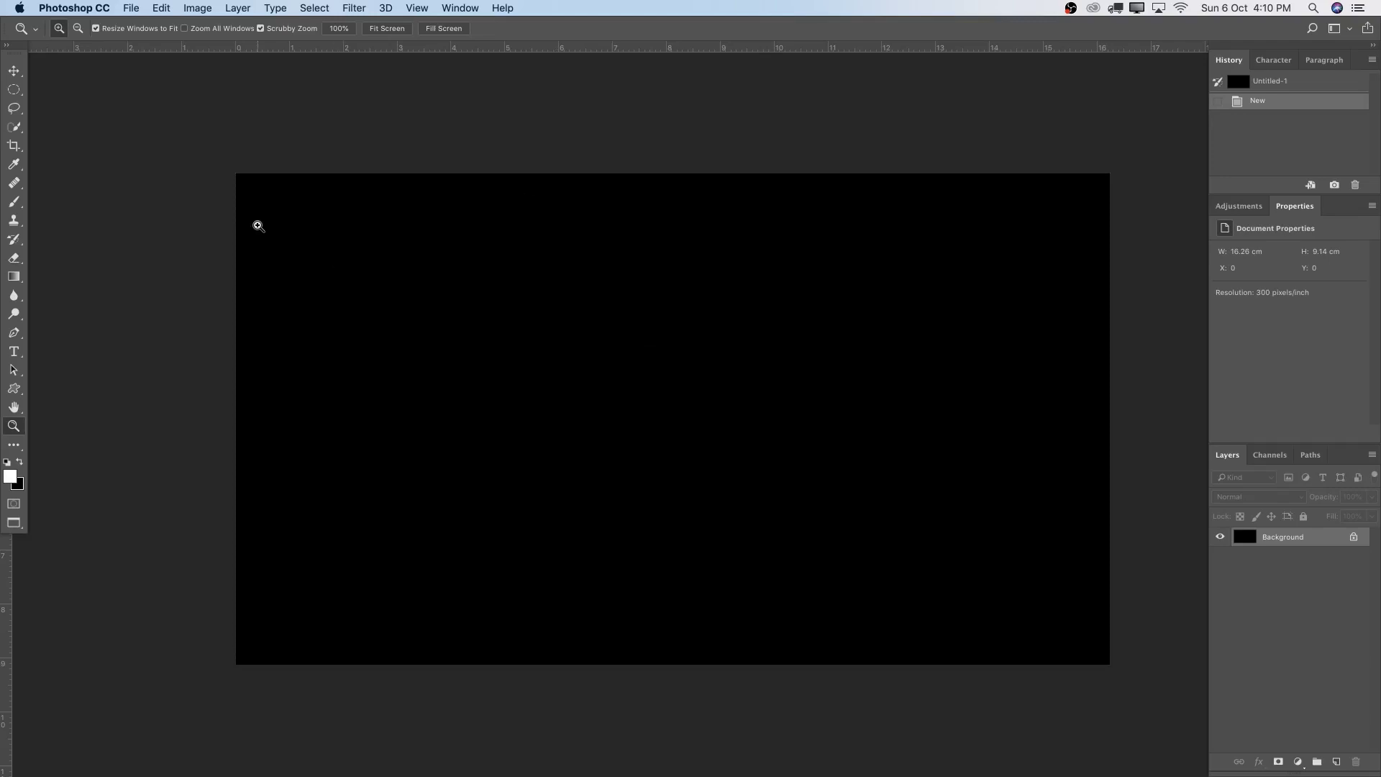
Step: Create a new white document from the saved YouTube 1920x1080 preset at 300 ppi
left_click(132, 11)
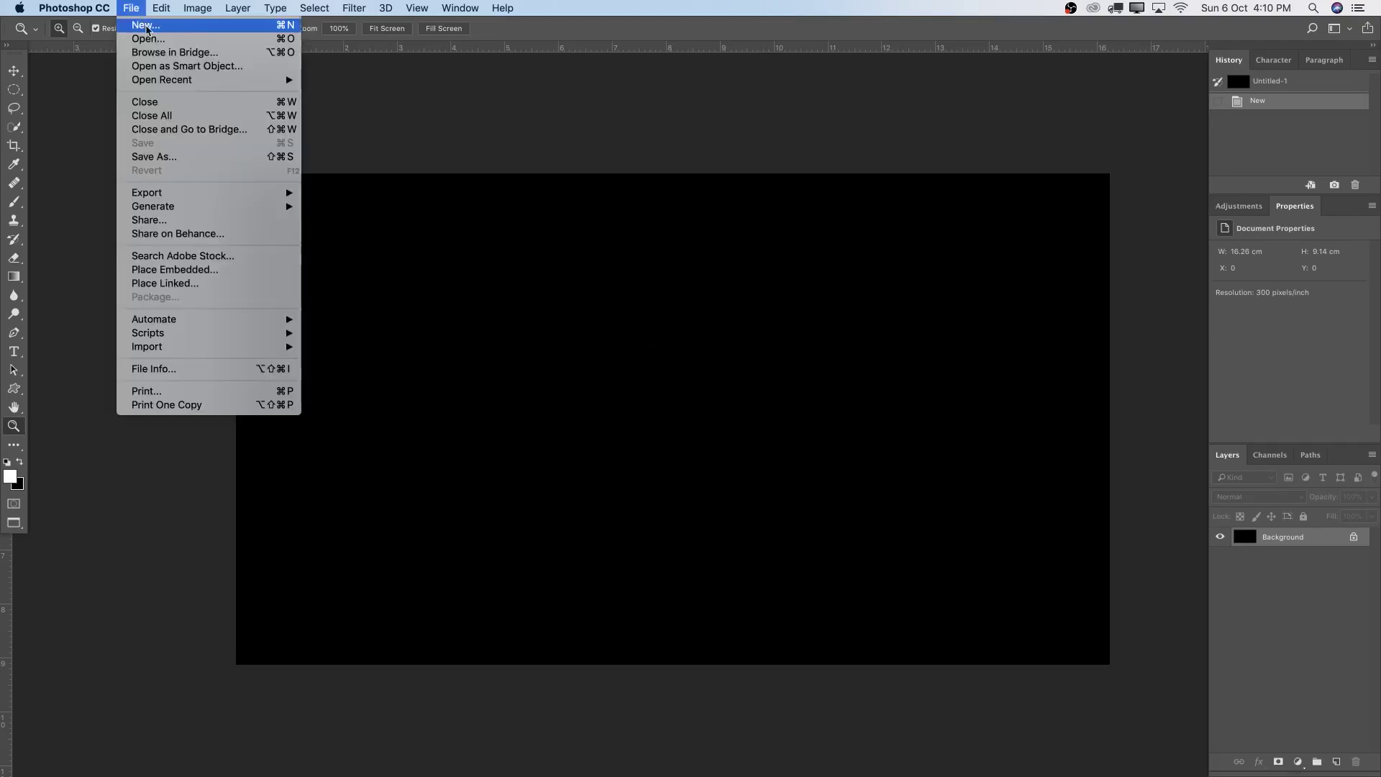
left_click(141, 25)
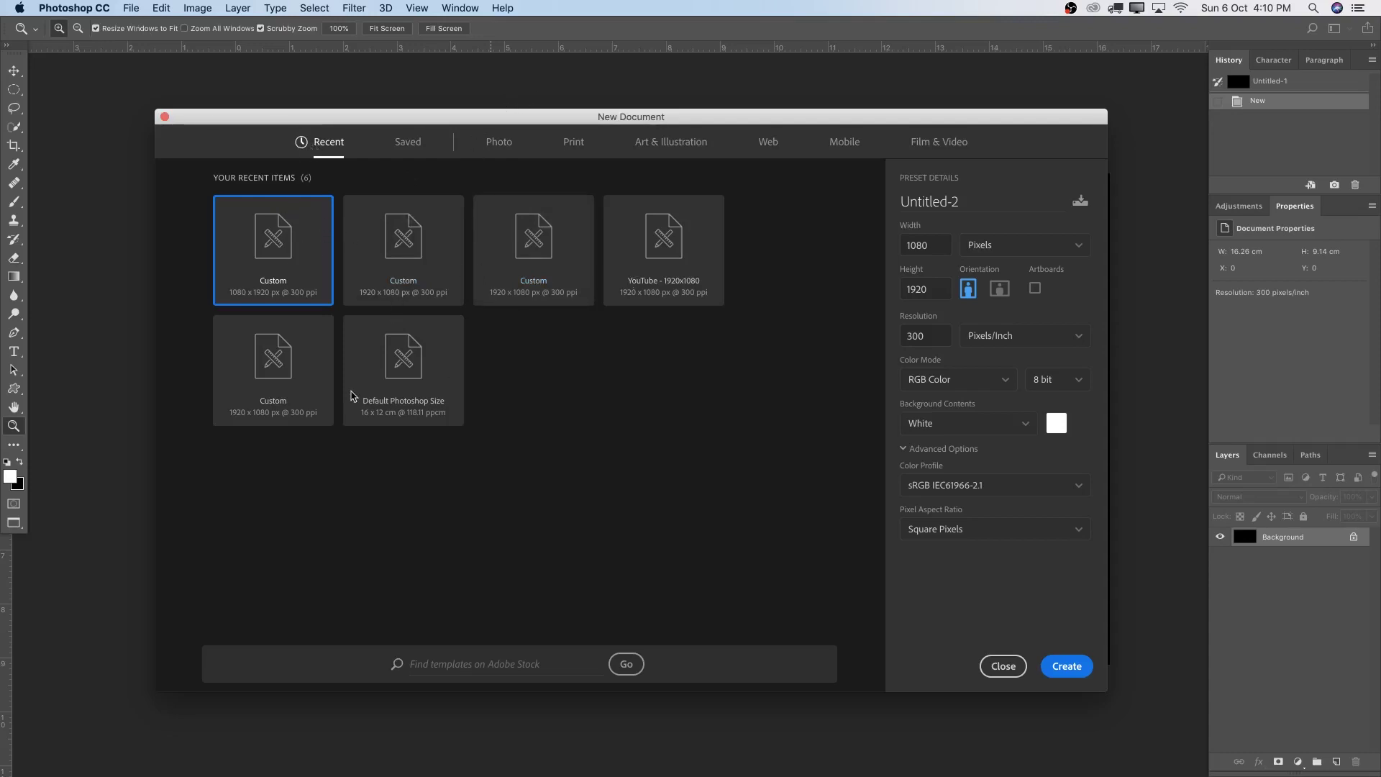
left_click(414, 147)
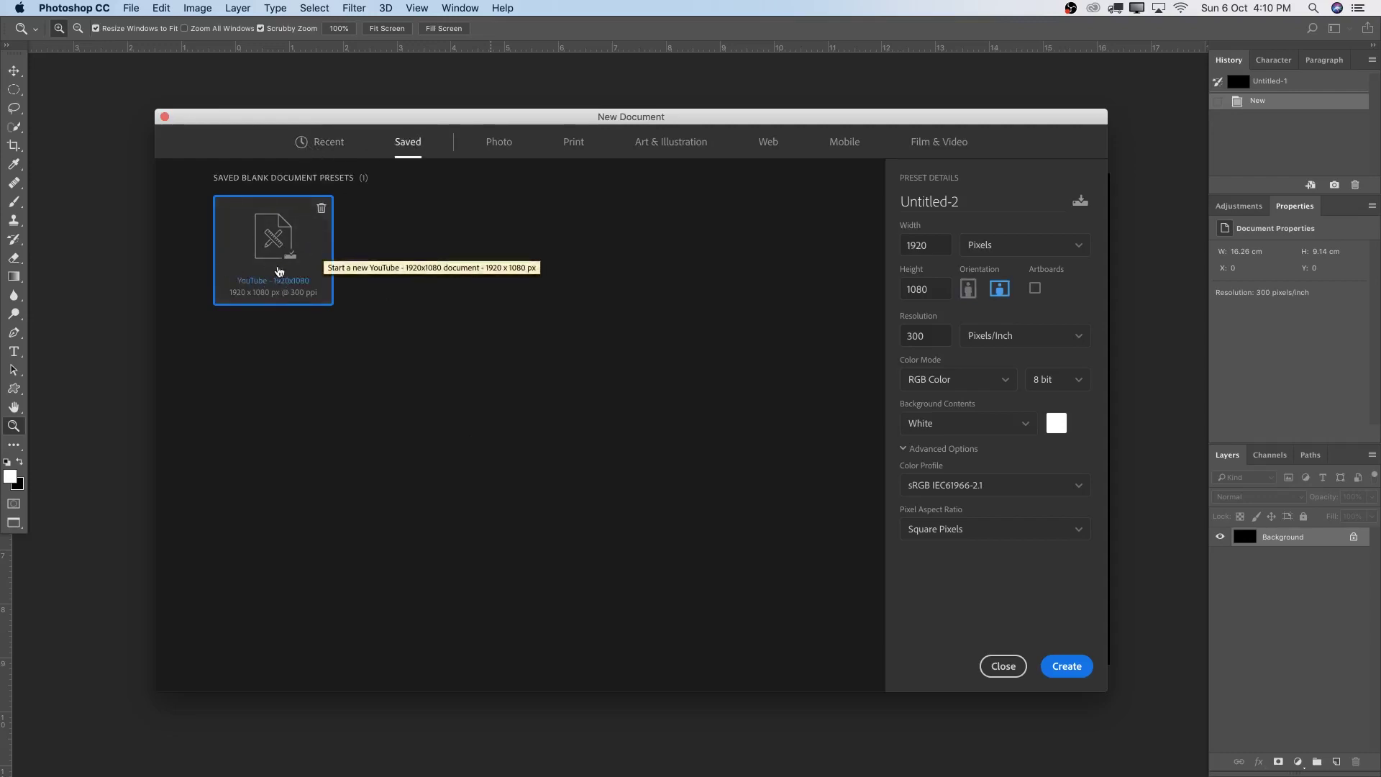
double_click(286, 251)
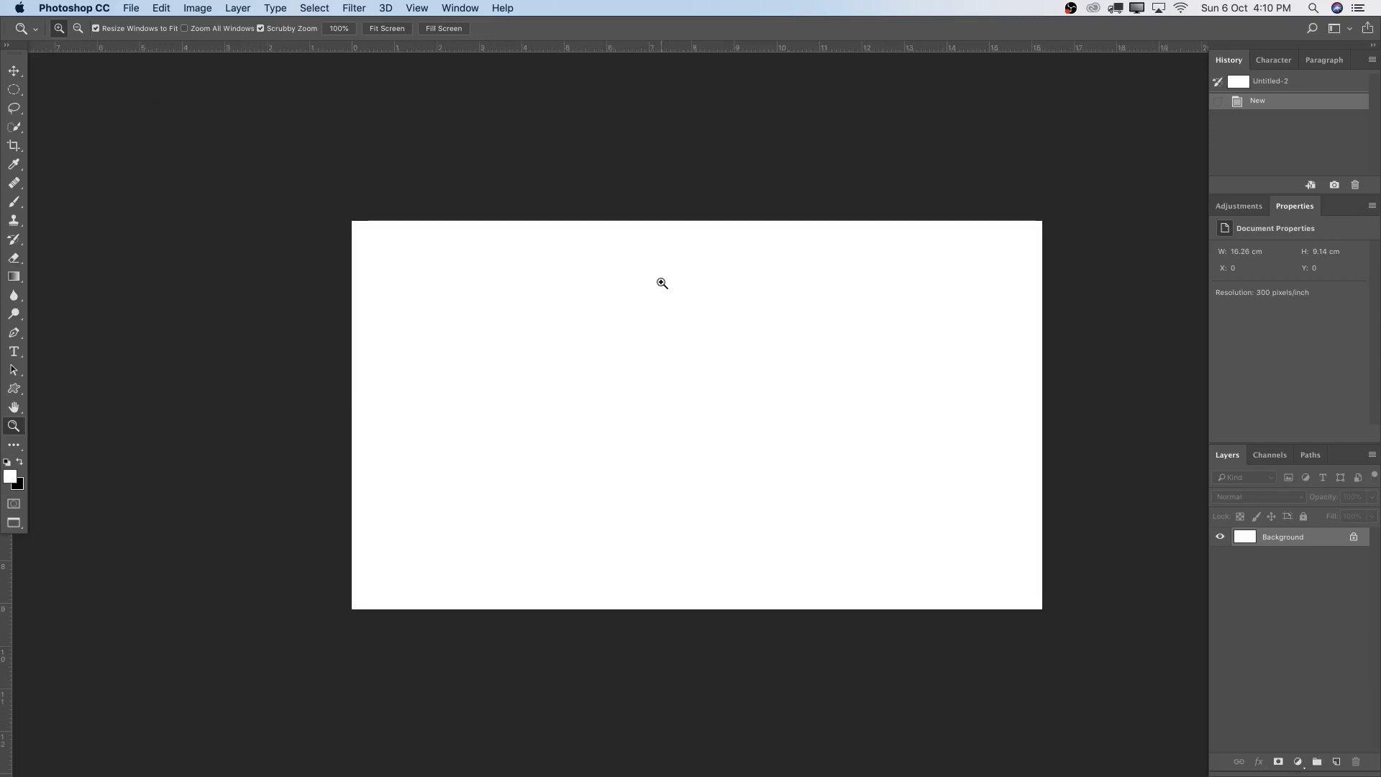
left_click(139, 6)
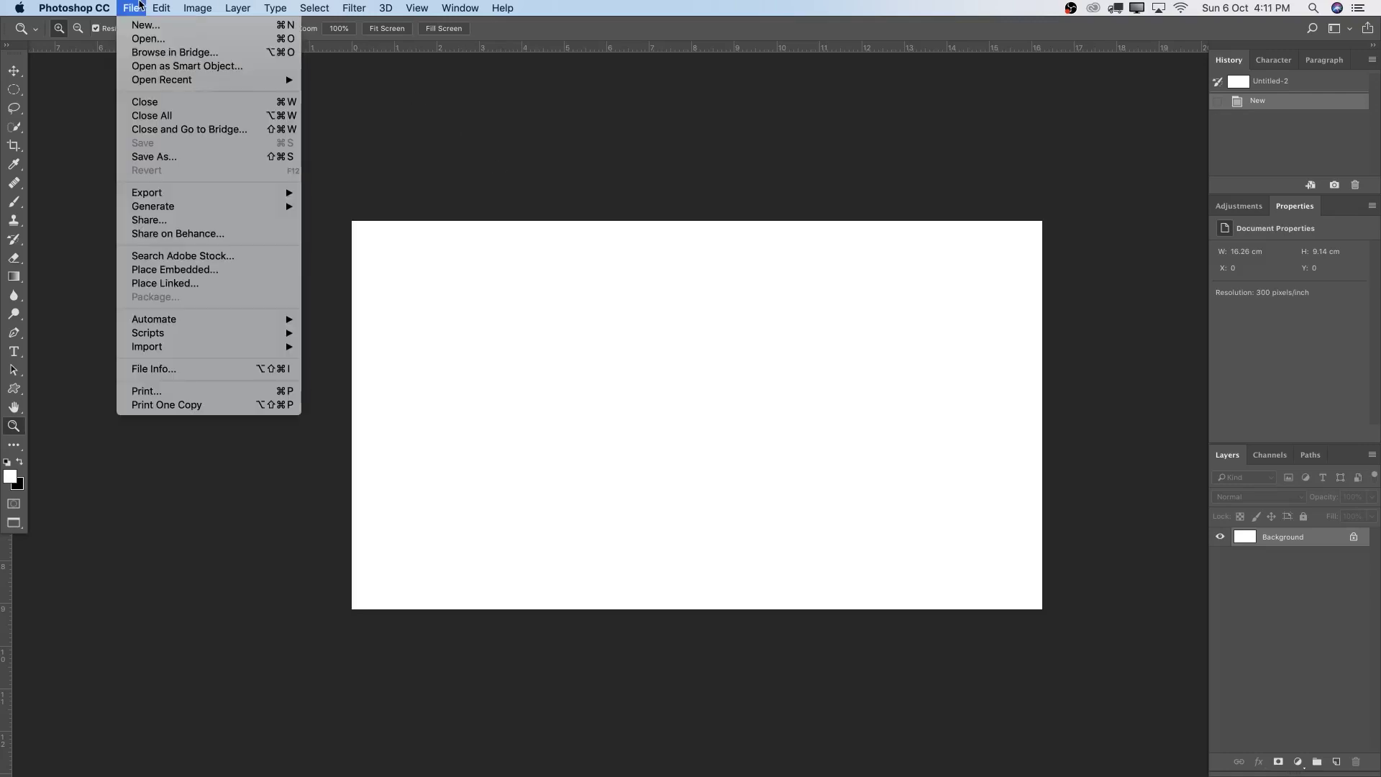
Step: In the New Document dialog's Saved tab, name the document 'Instagram Stories - 1080x1920'
left_click(141, 27)
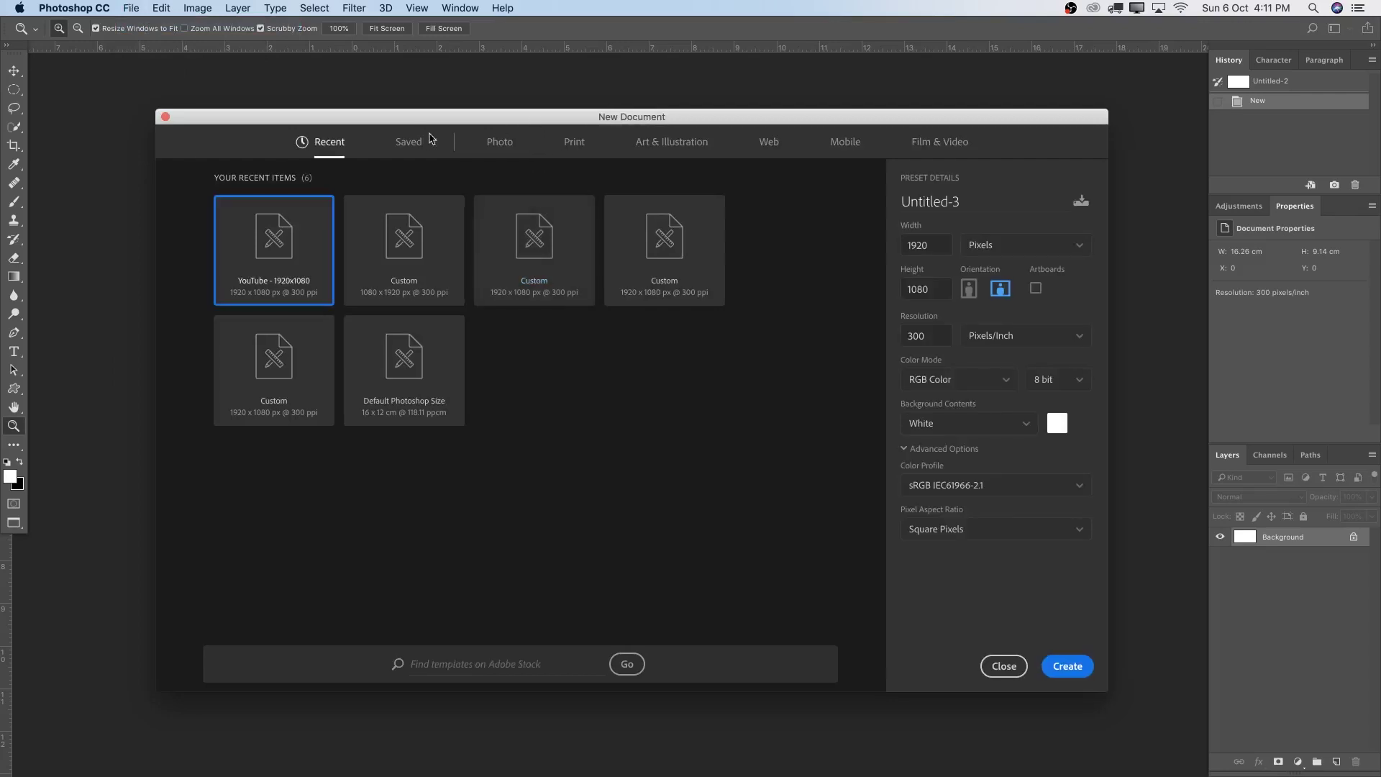
left_click(404, 141)
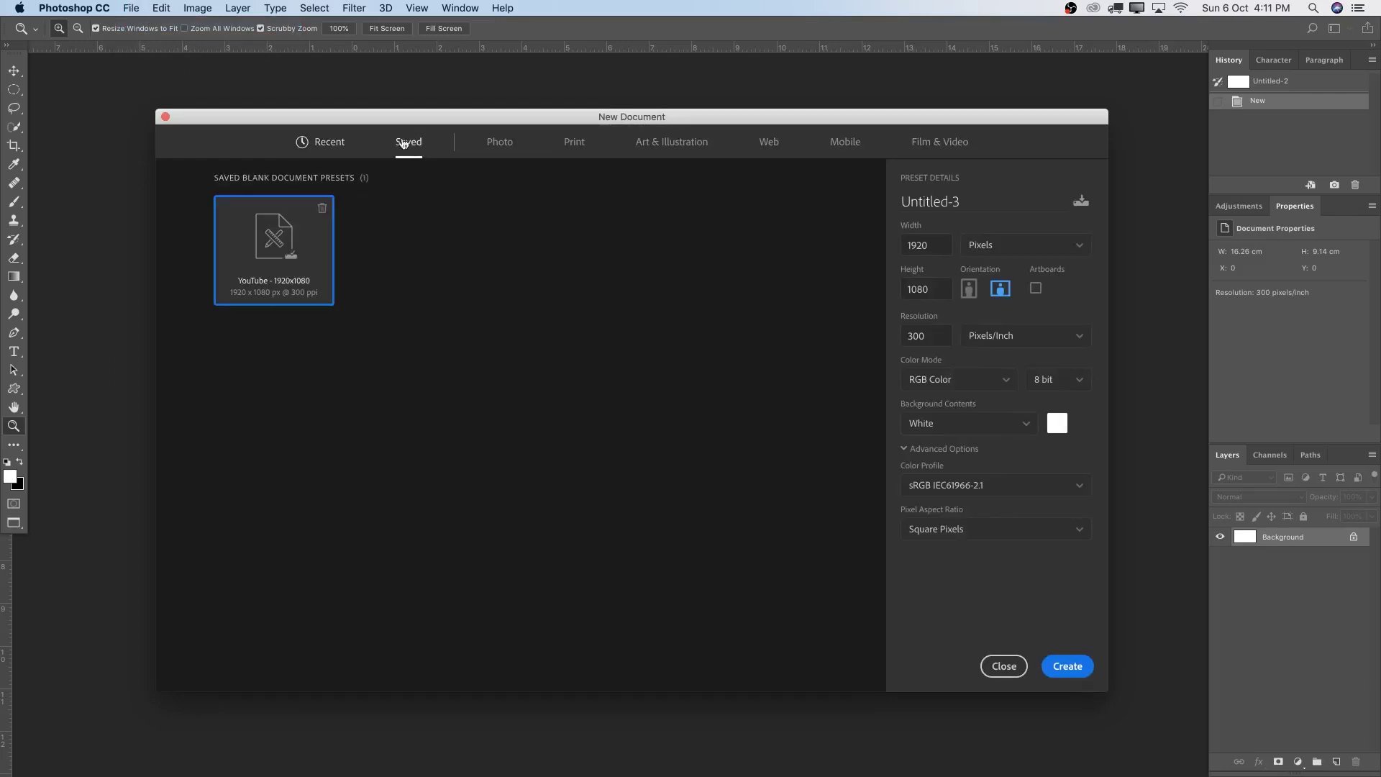
left_click(894, 198)
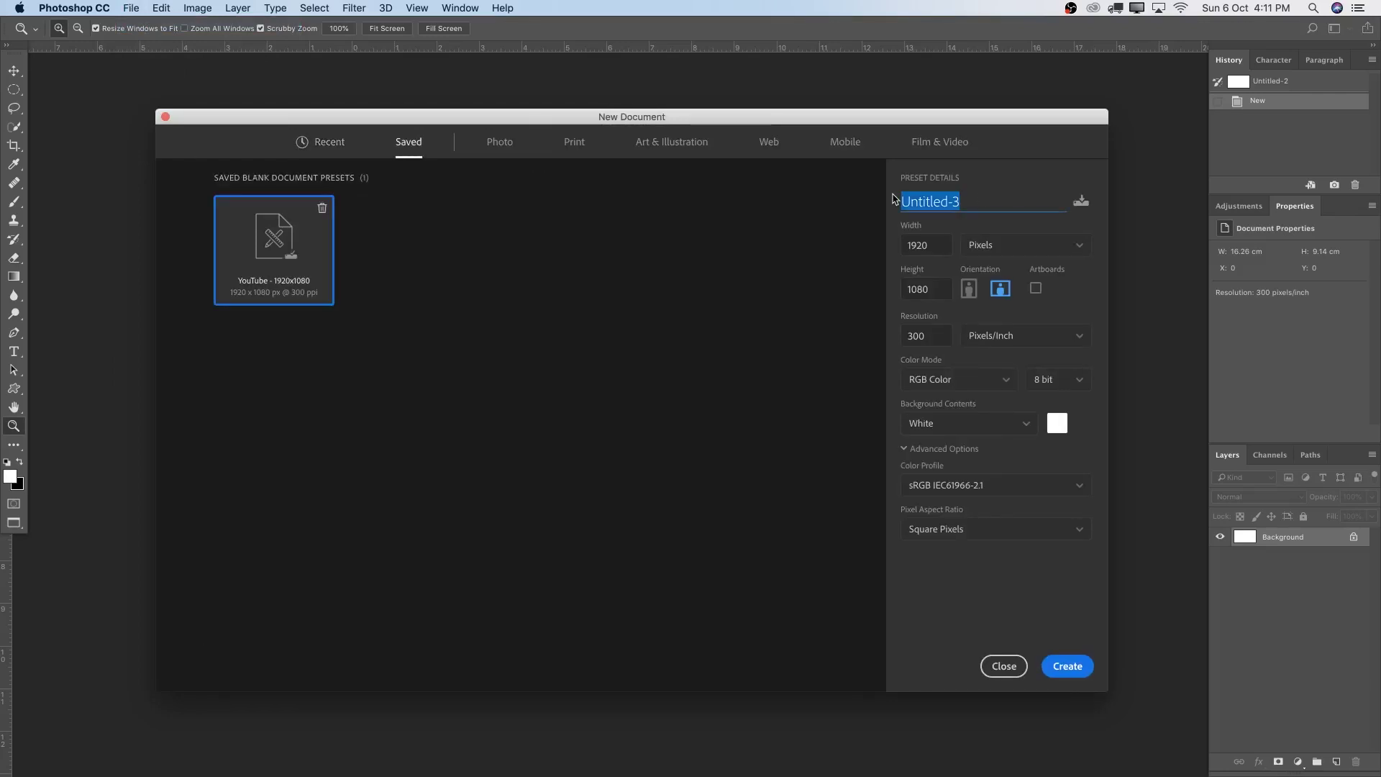
type("Instagram Stories")
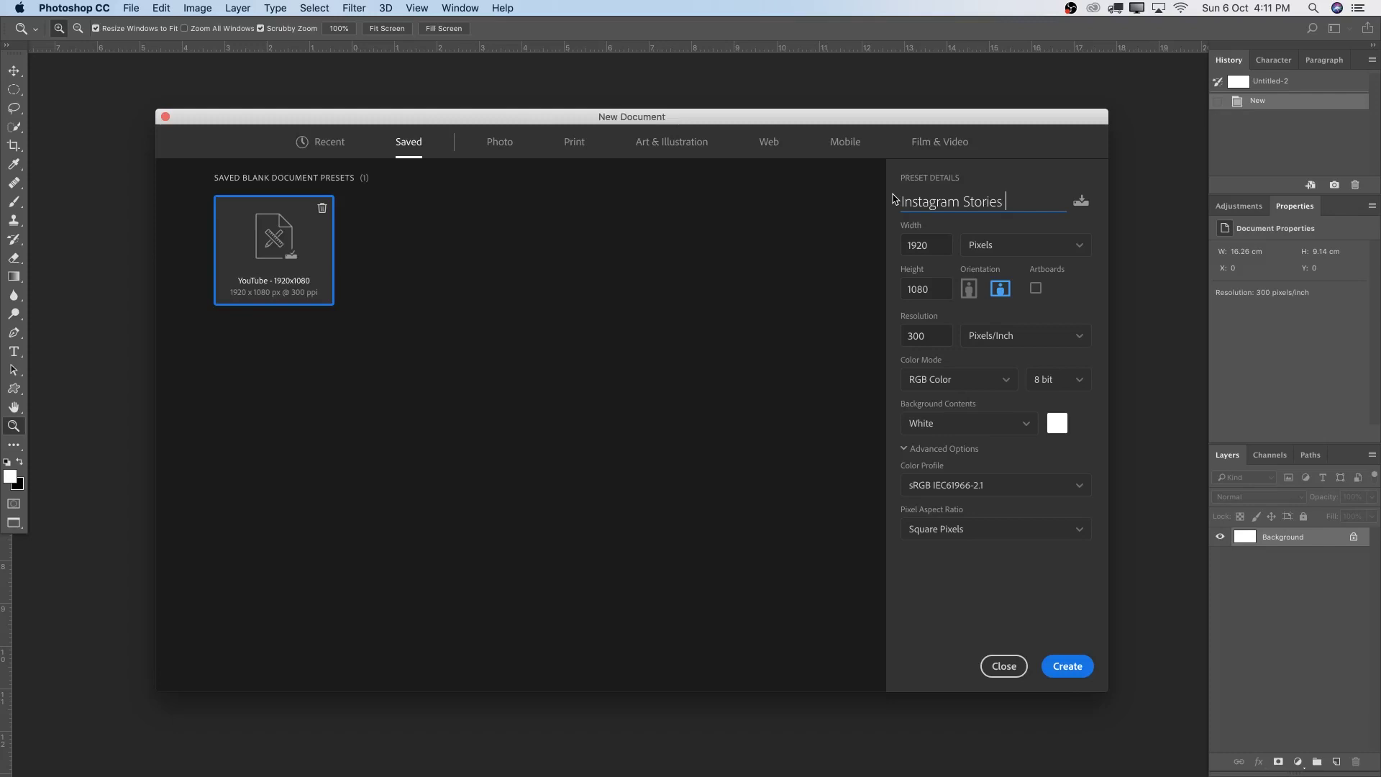
type(" - 1080x1920")
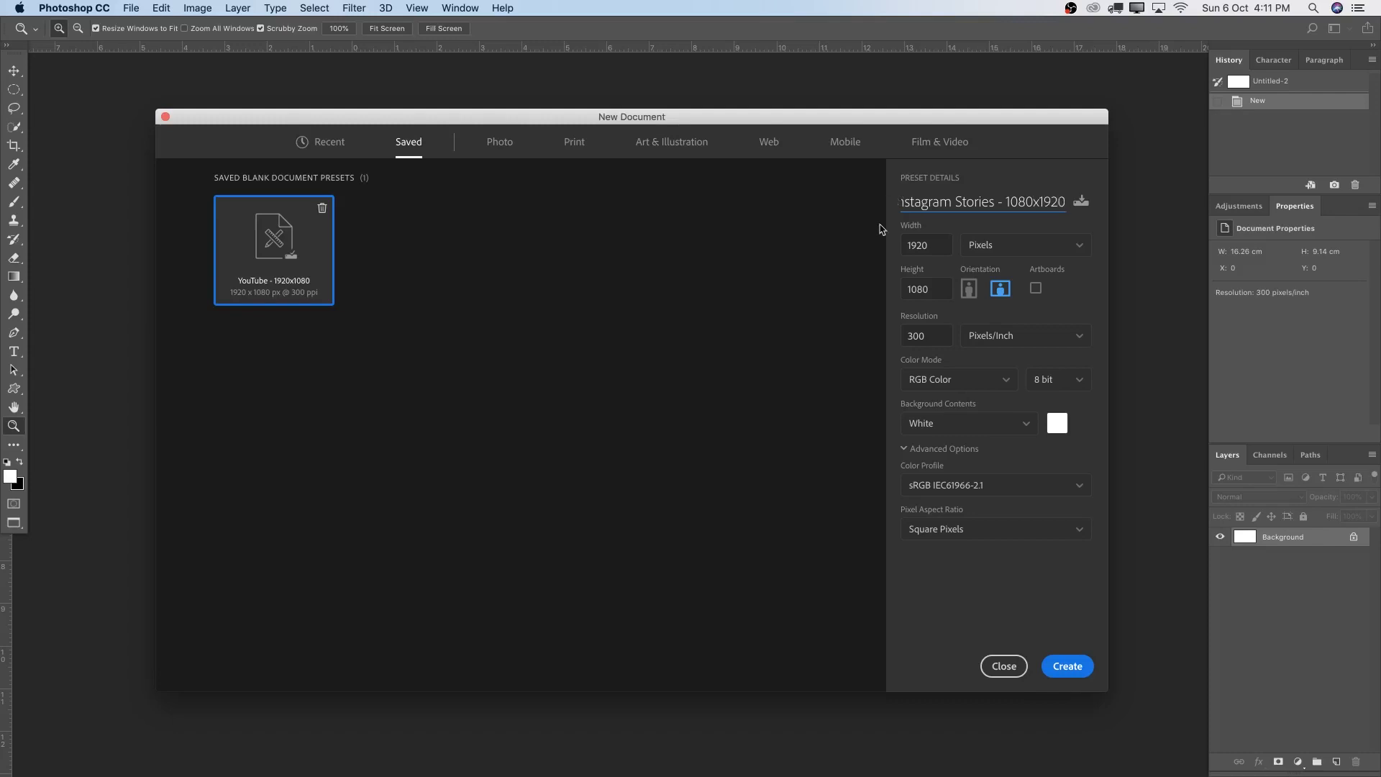
left_click(935, 243)
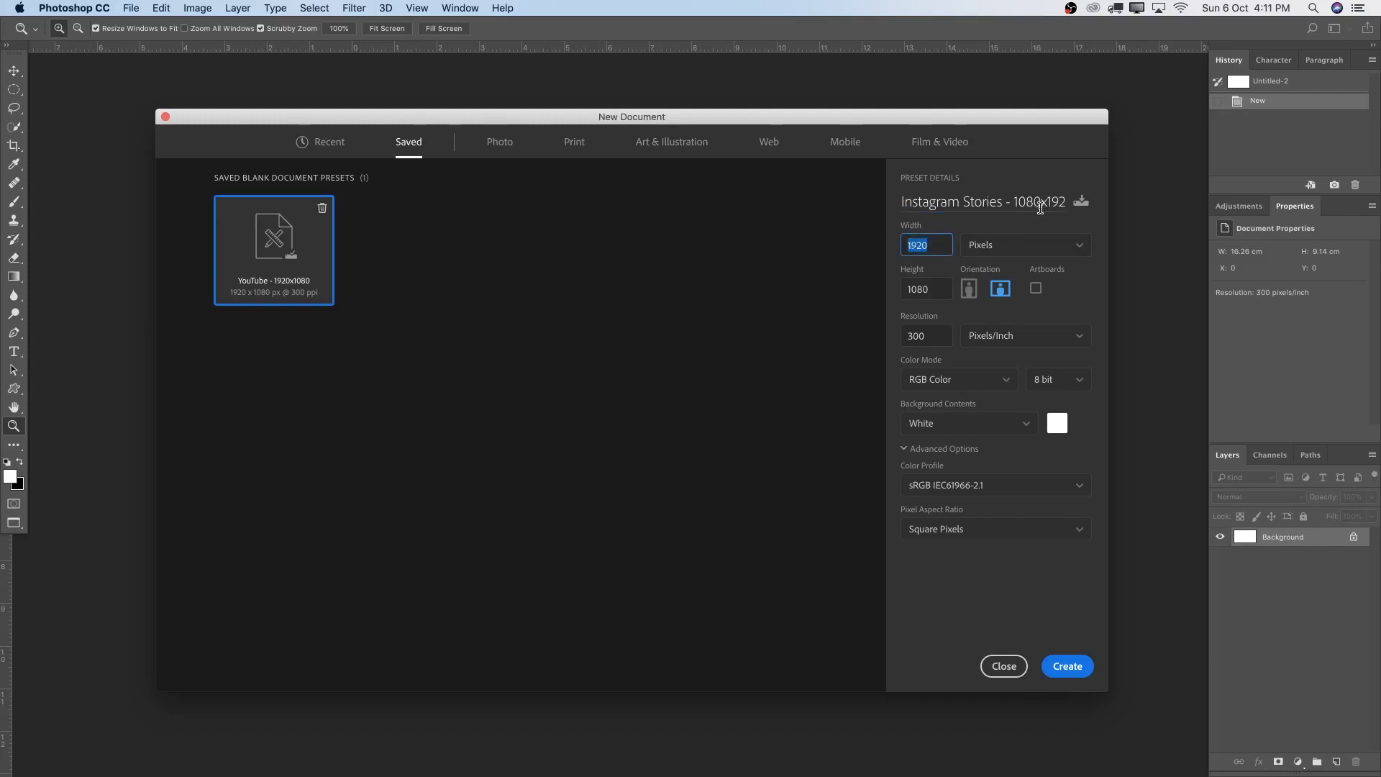
Step: Set the document to 1080 × 1920 pixels, portrait, keeping 300 pixels/inch resolution
type("180")
left_click(901, 293)
type("1")
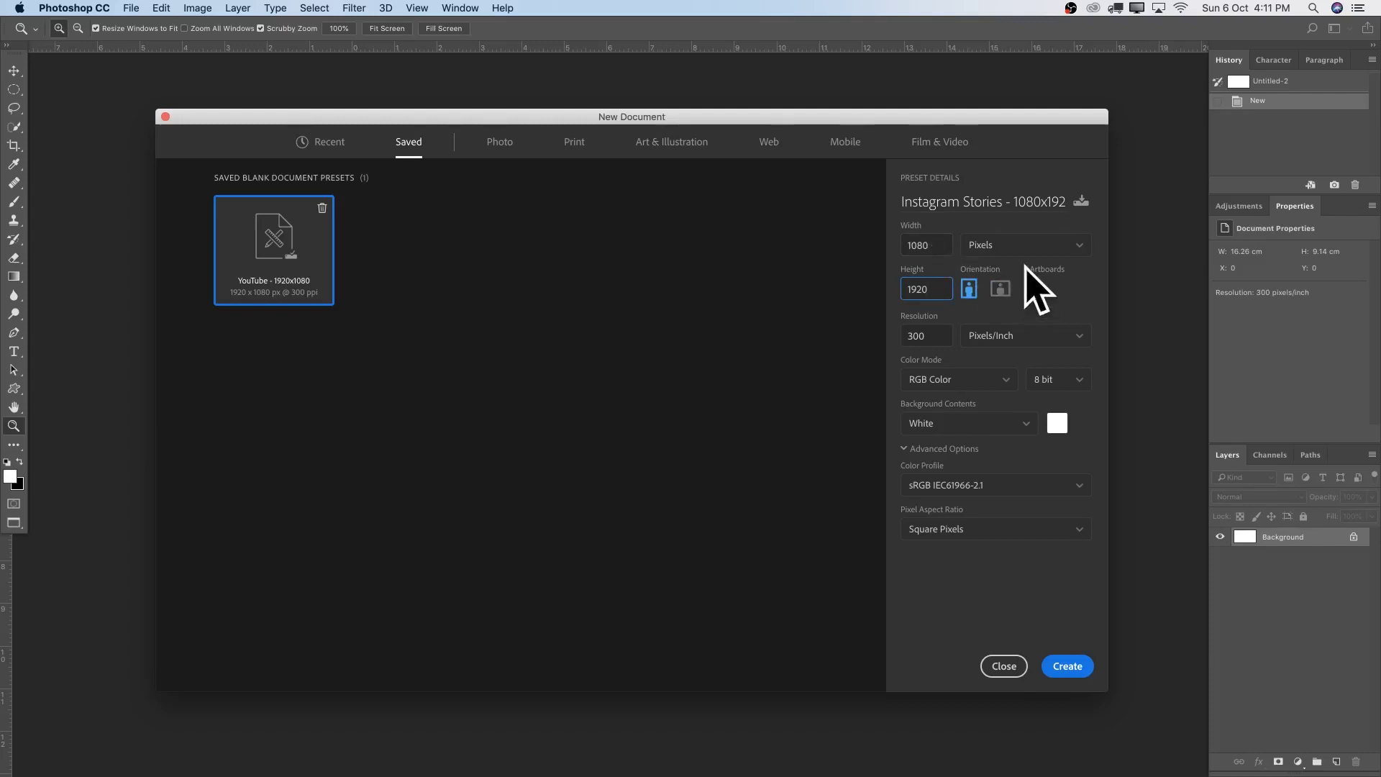
left_click(1010, 246)
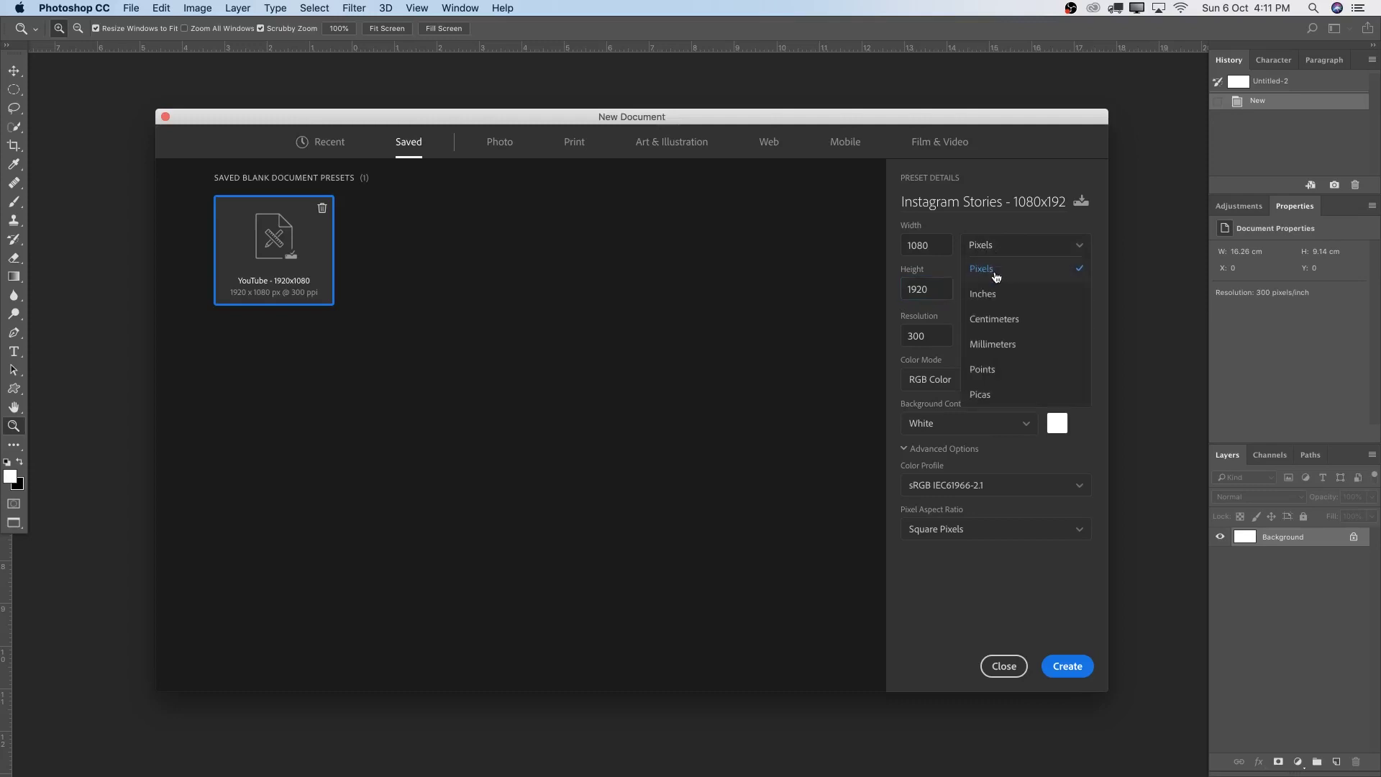
left_click(997, 274)
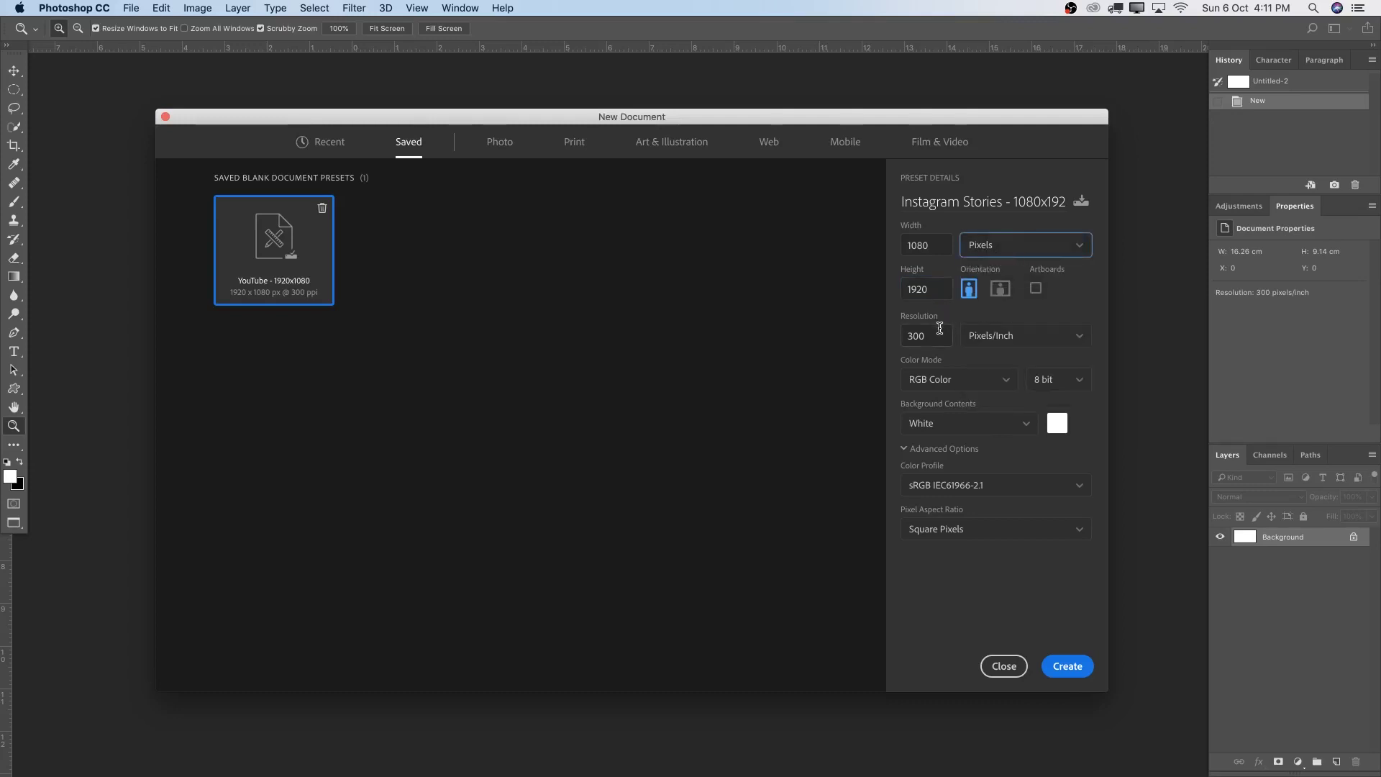
left_click_drag(935, 335, 901, 335)
left_click(1028, 343)
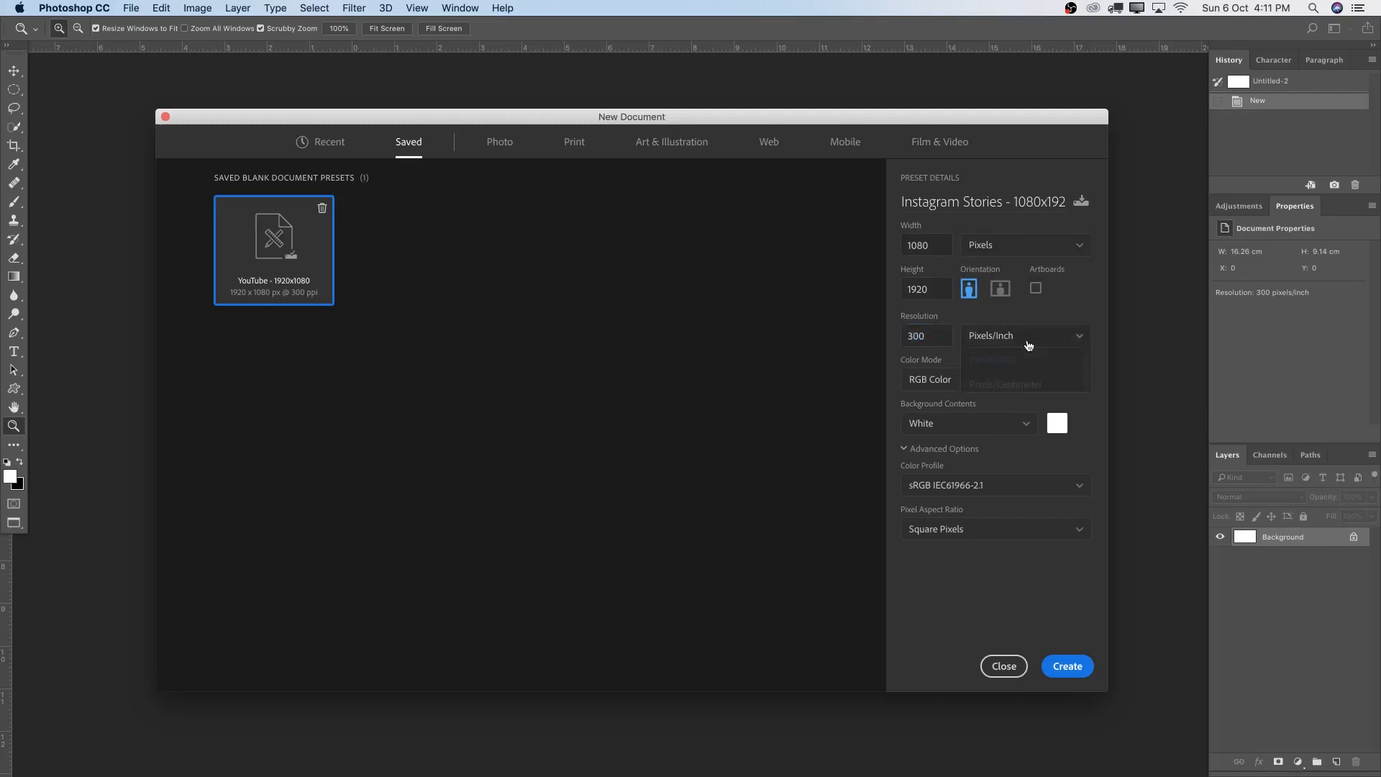
left_click(1010, 358)
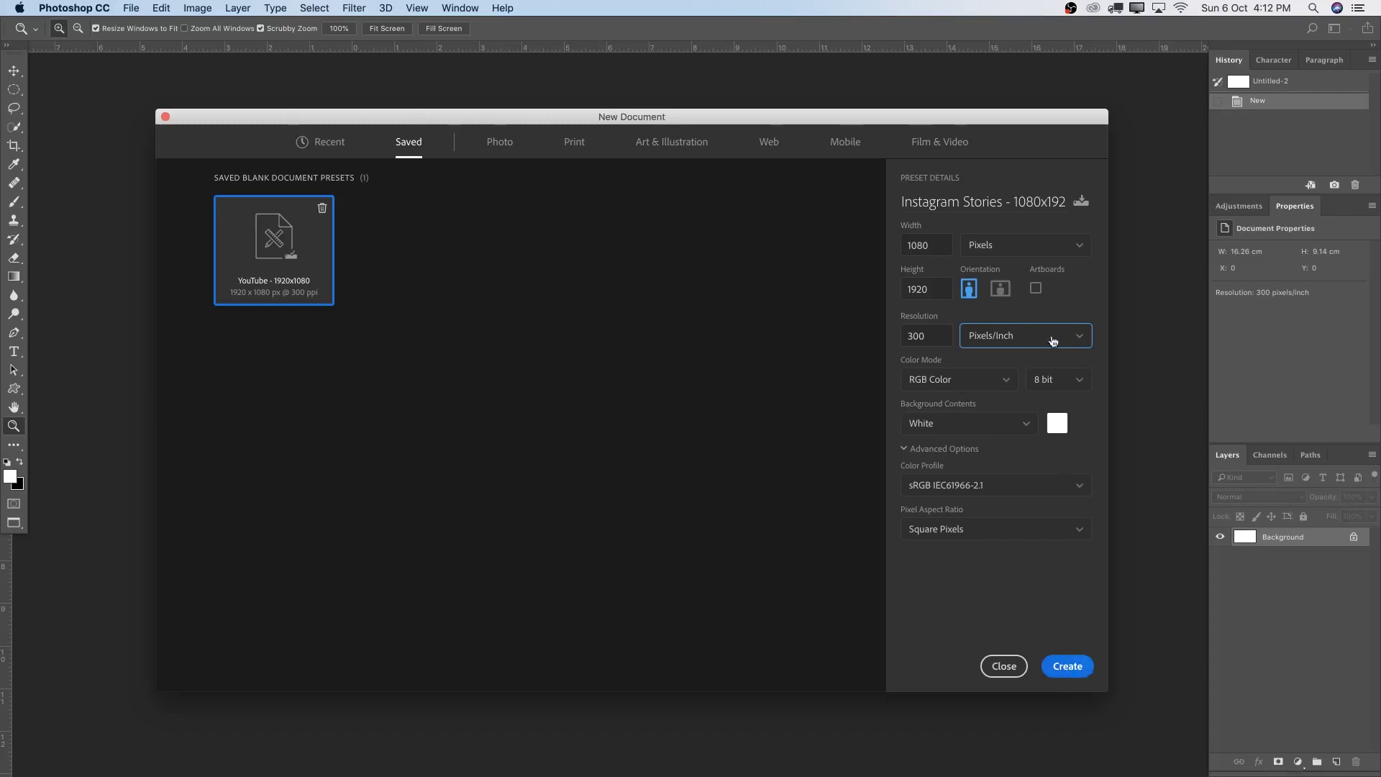
Step: Save these settings as a preset named 'Instagram Stories - 1080x1920'
left_click(1081, 204)
left_click_drag(985, 198, 916, 191)
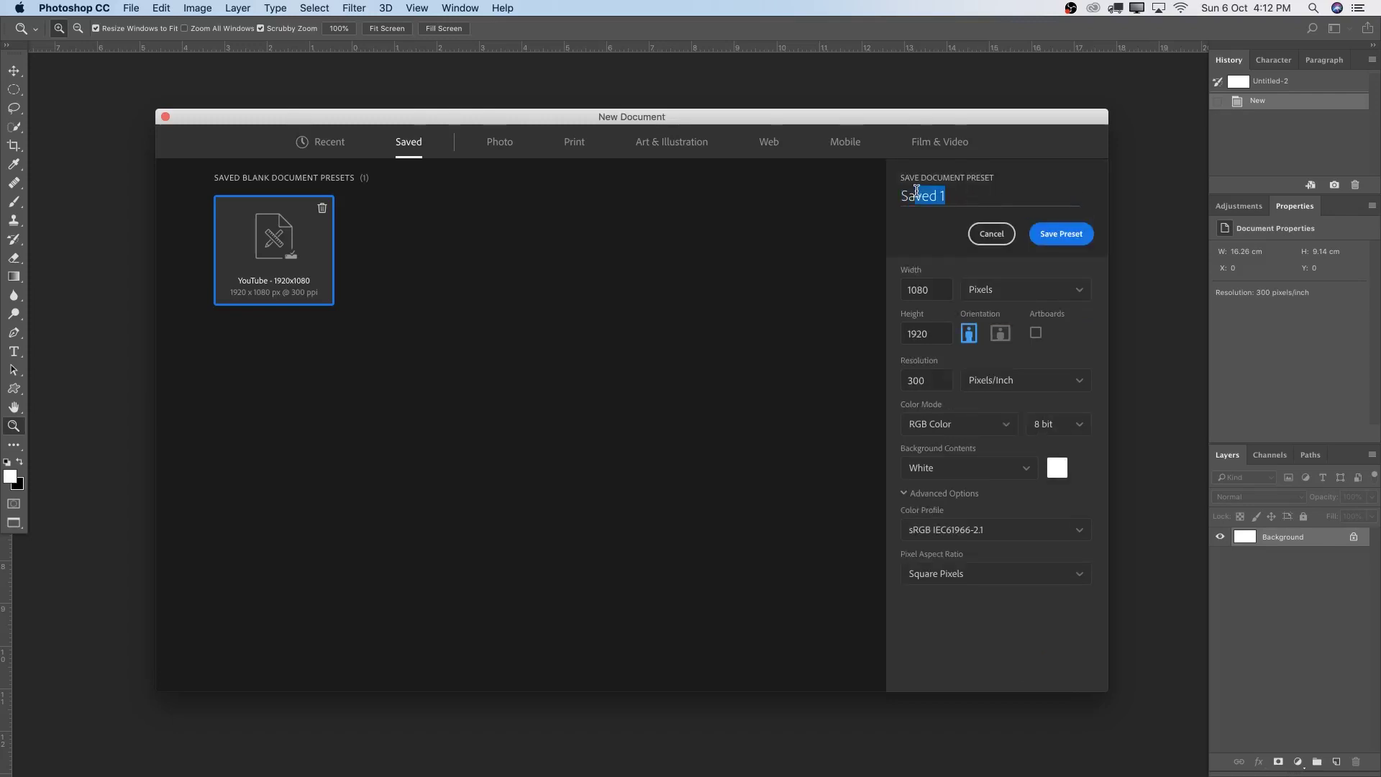
key("BackSpace")
key("BackSpace")
key("BackSpace")
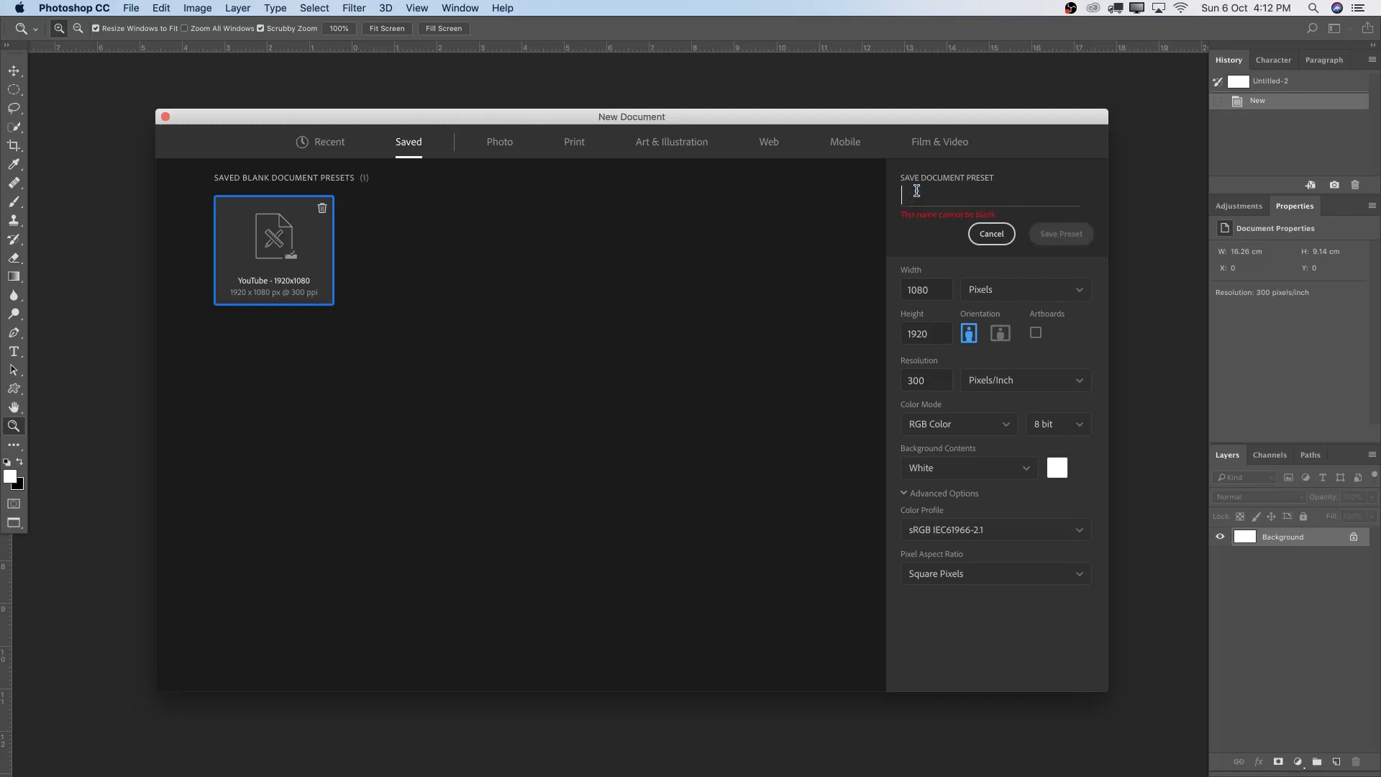
type("Insta")
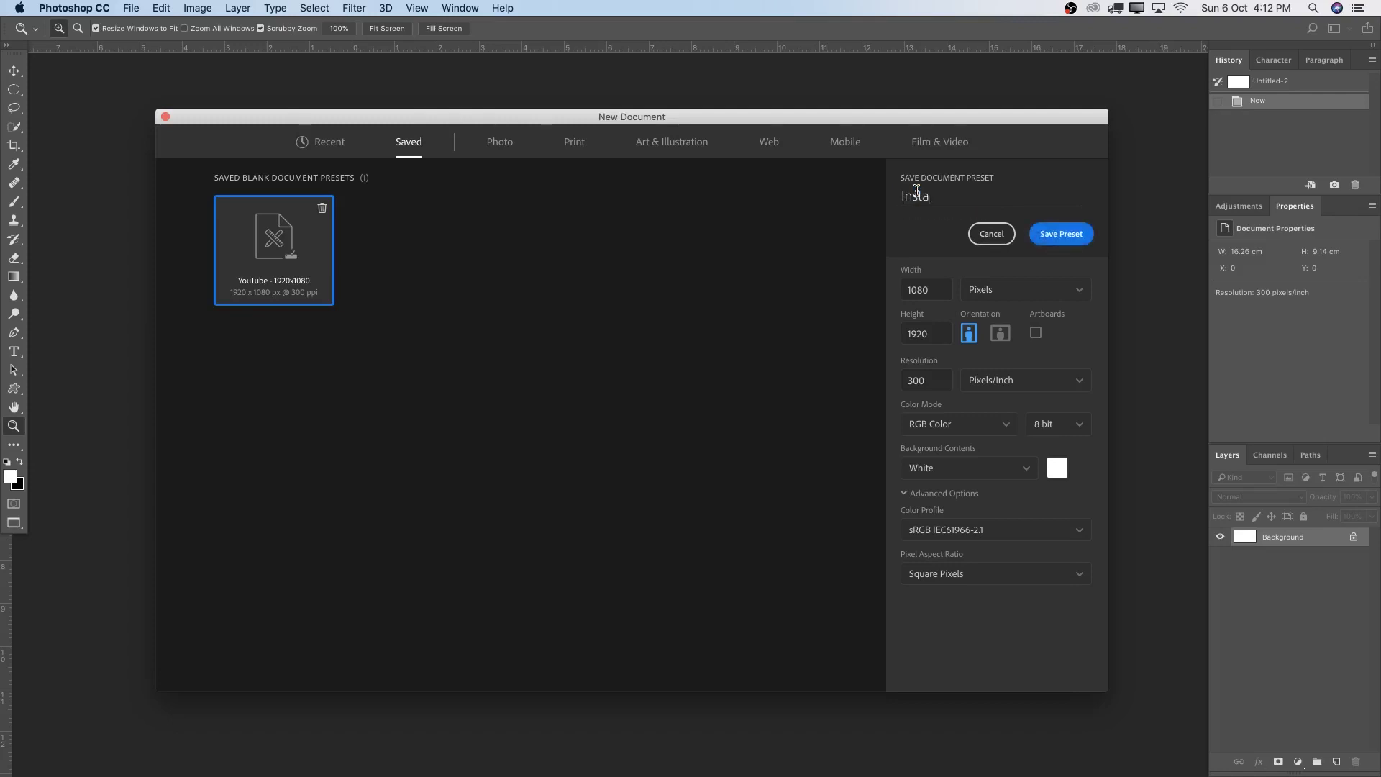
type("gram s")
type("toris")
key("BackSpace")
key("BackSpace")
type("es")
key("BackSpace")
type("is")
key("BackSpace")
key("BackSpace")
key("BackSpace")
type("ie")
type("s - 1080")
type("x")
type("195")
type("0")
left_click(1045, 240)
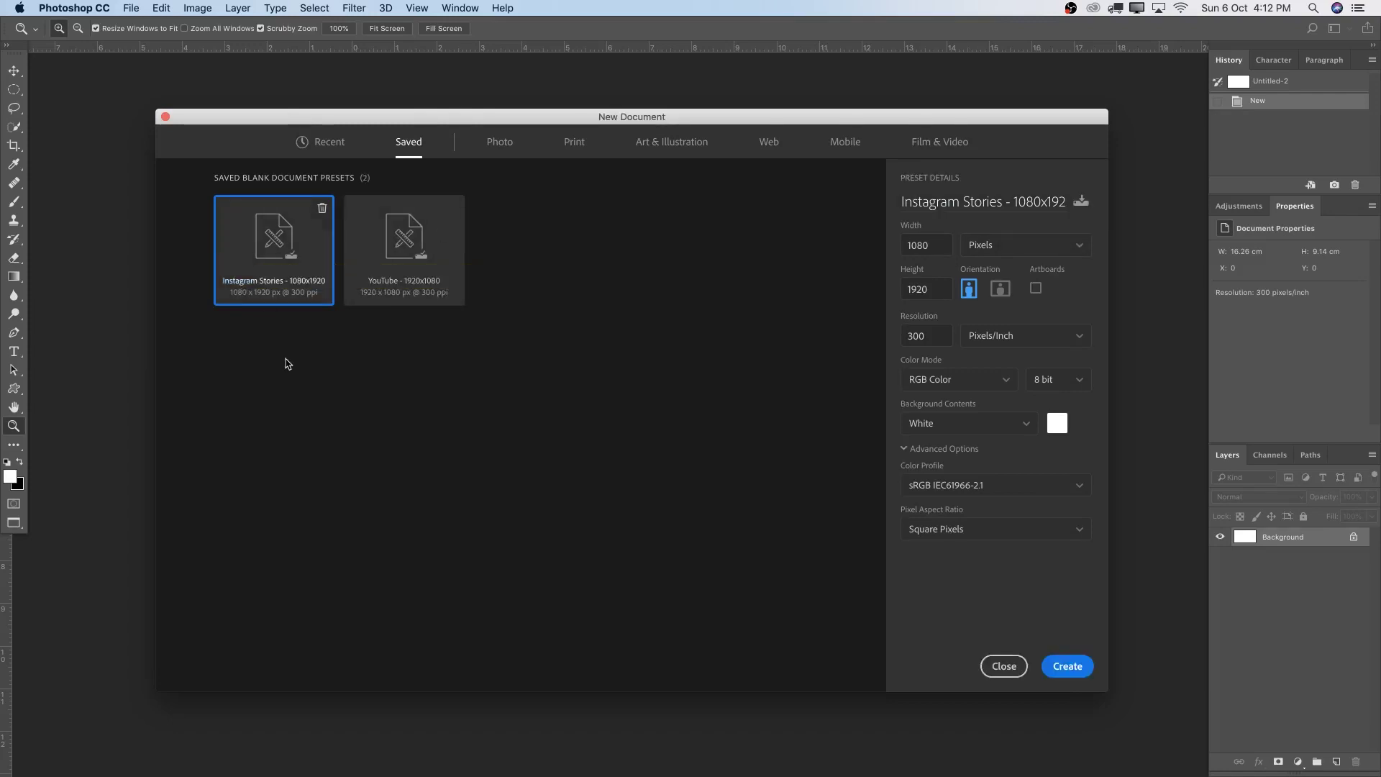
Step: Create a document from the Instagram Stories preset and confirm it appears among saved presets
double_click(301, 261)
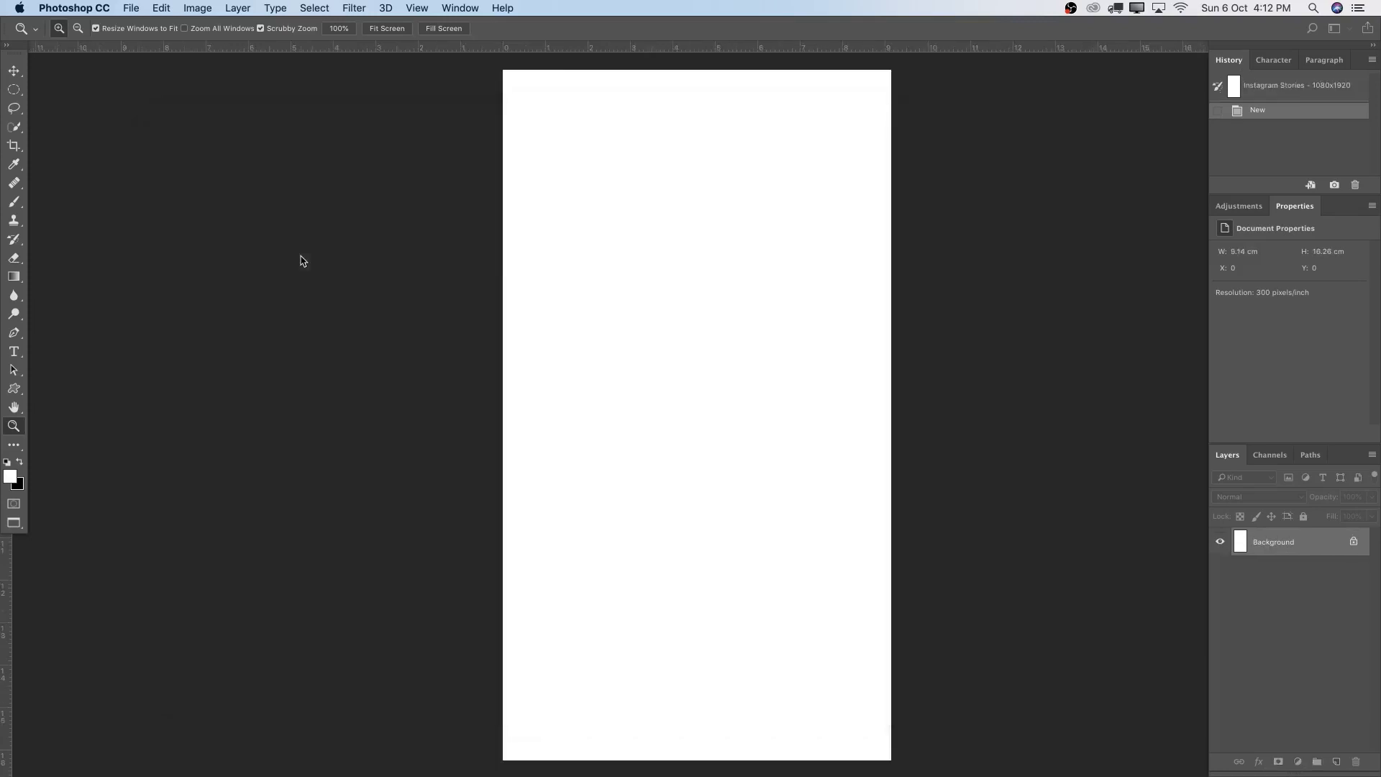
left_click(163, 8)
left_click(134, 27)
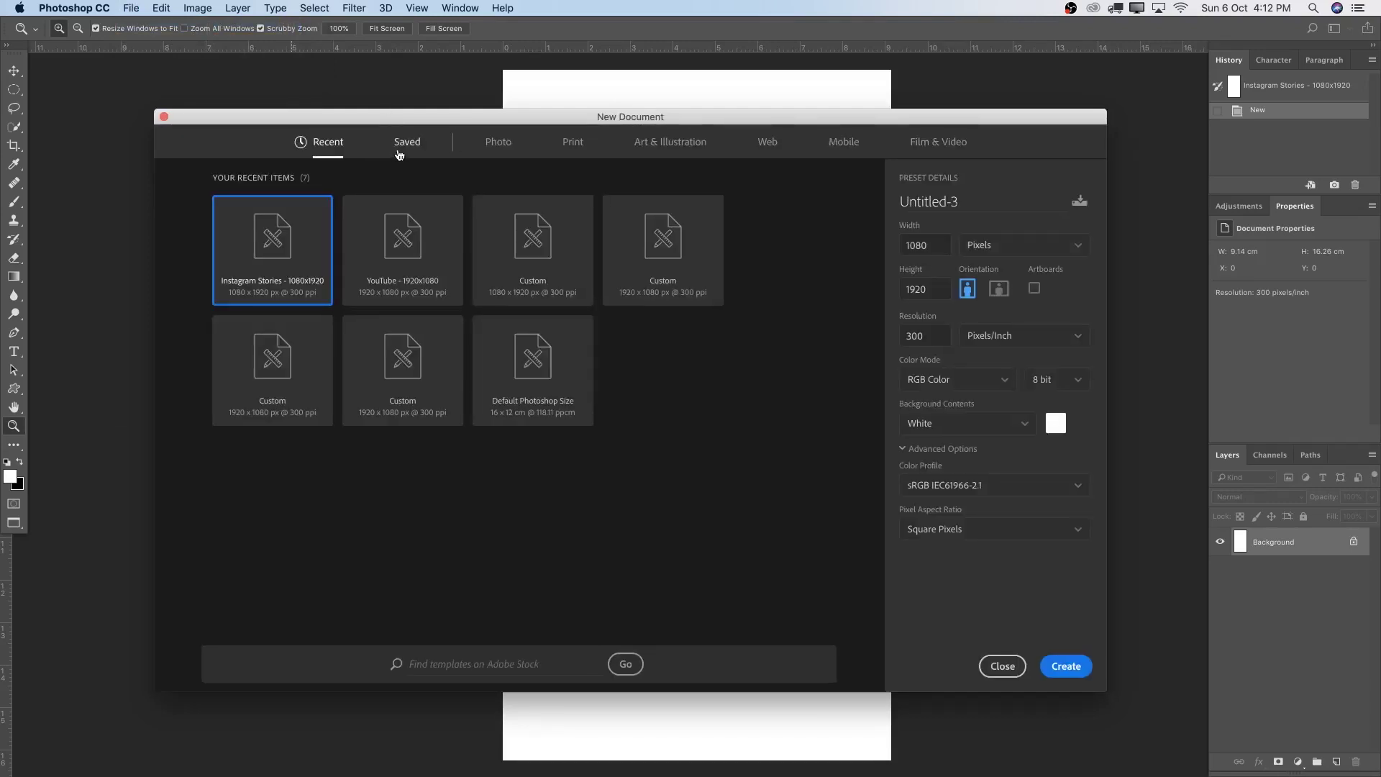
left_click(402, 144)
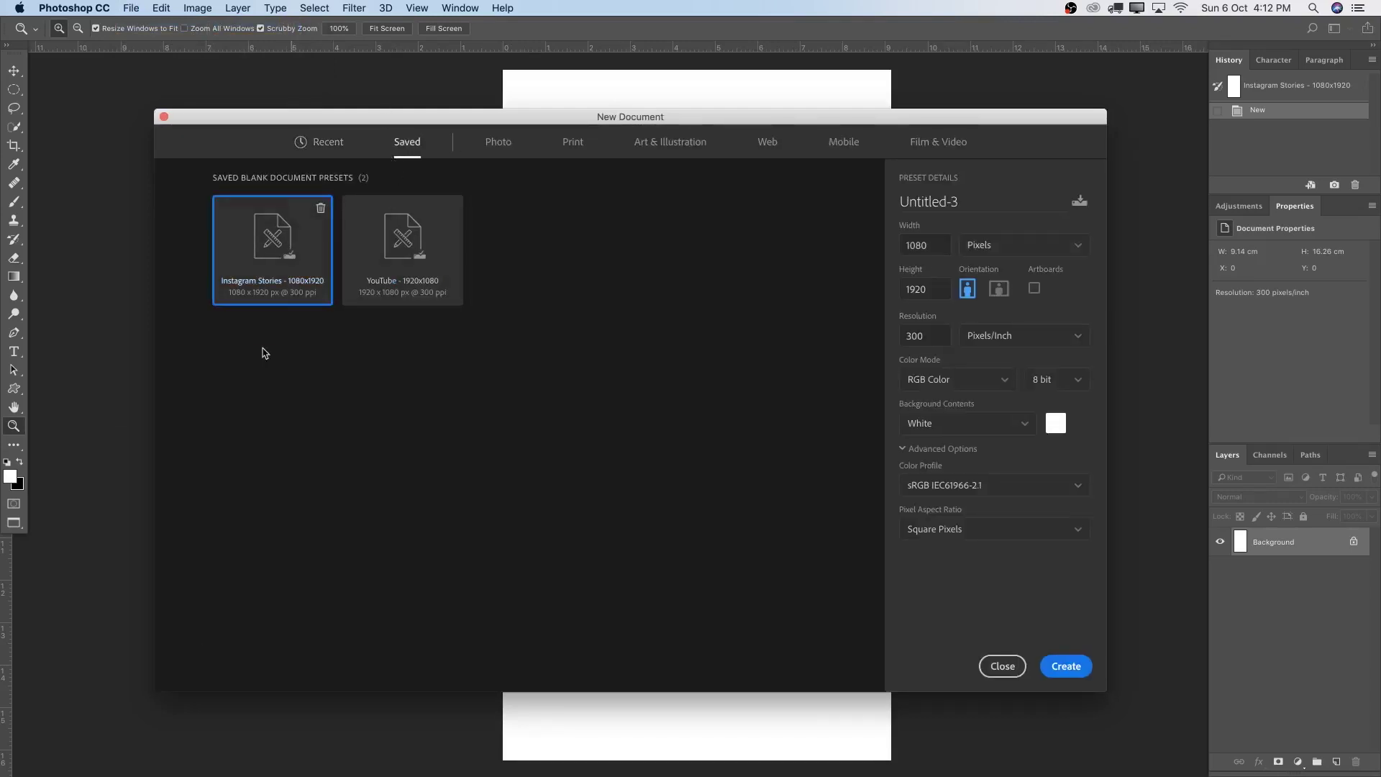